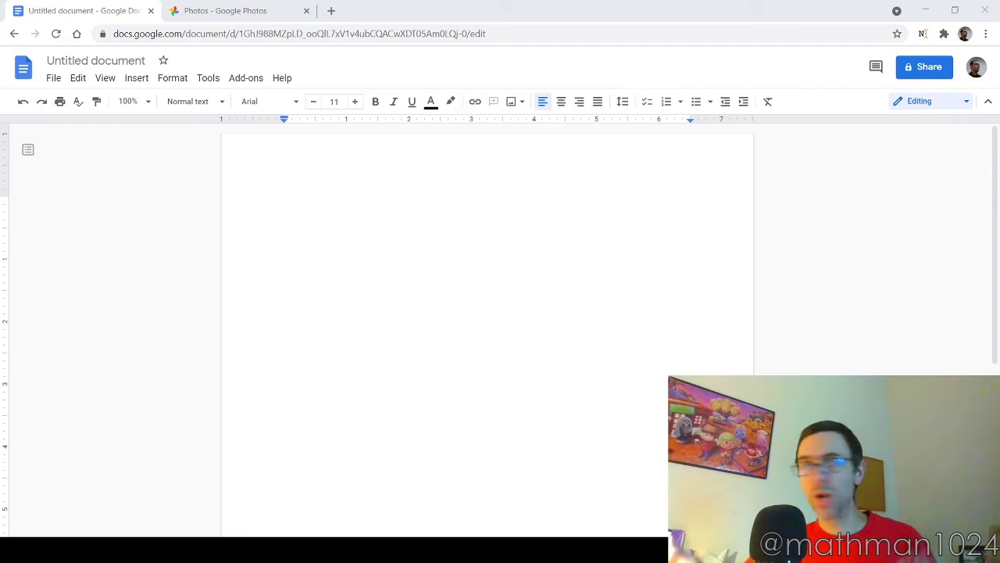
- Narrow the left and right page margins, then bring up the Insert > Image options
left_click(284, 202)
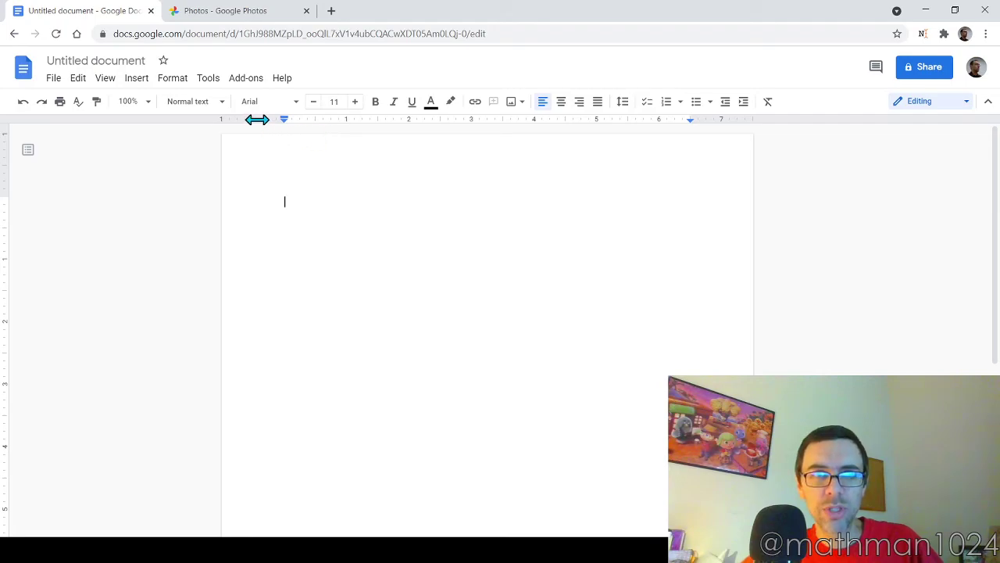
left_click_drag(258, 119, 228, 117)
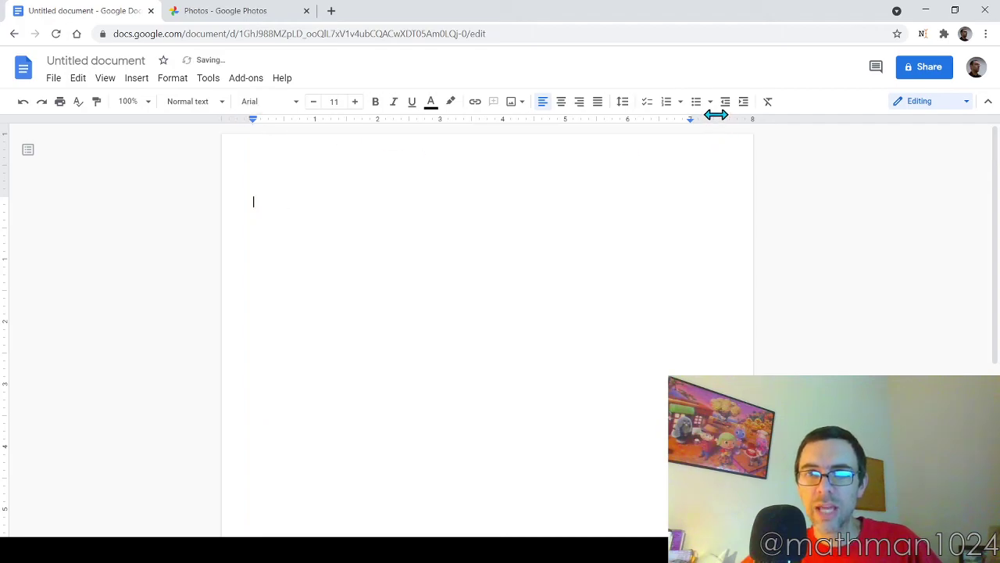
left_click_drag(726, 120, 749, 119)
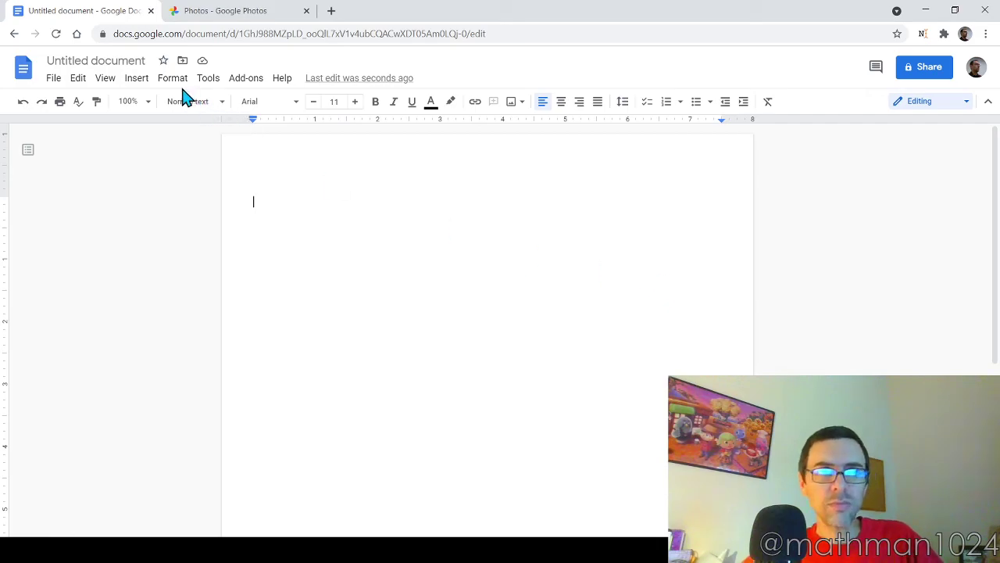
left_click(137, 80)
mouse_move(179, 107)
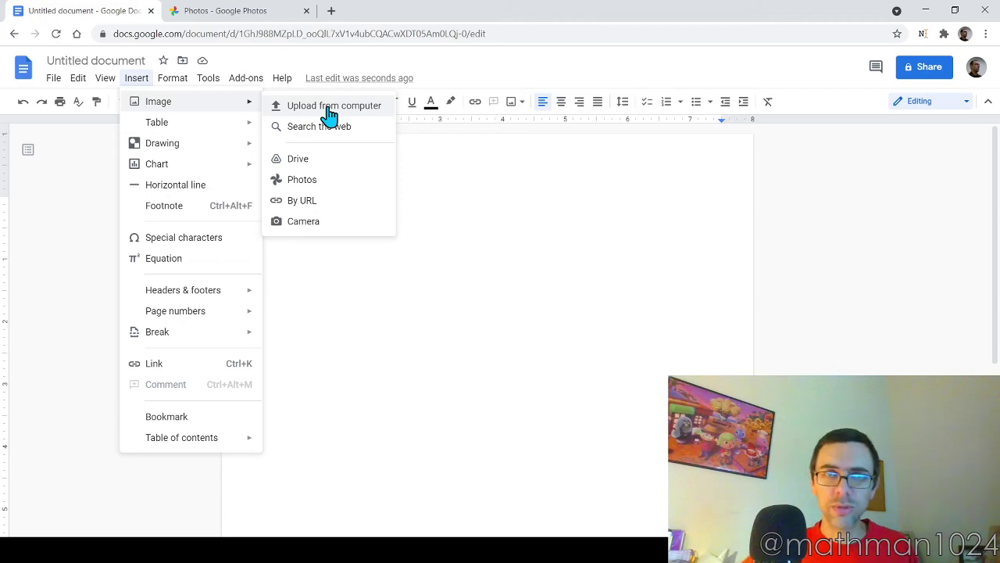
- Insert the first worksheet photo from Google Photos onto the blank page
left_click(344, 190)
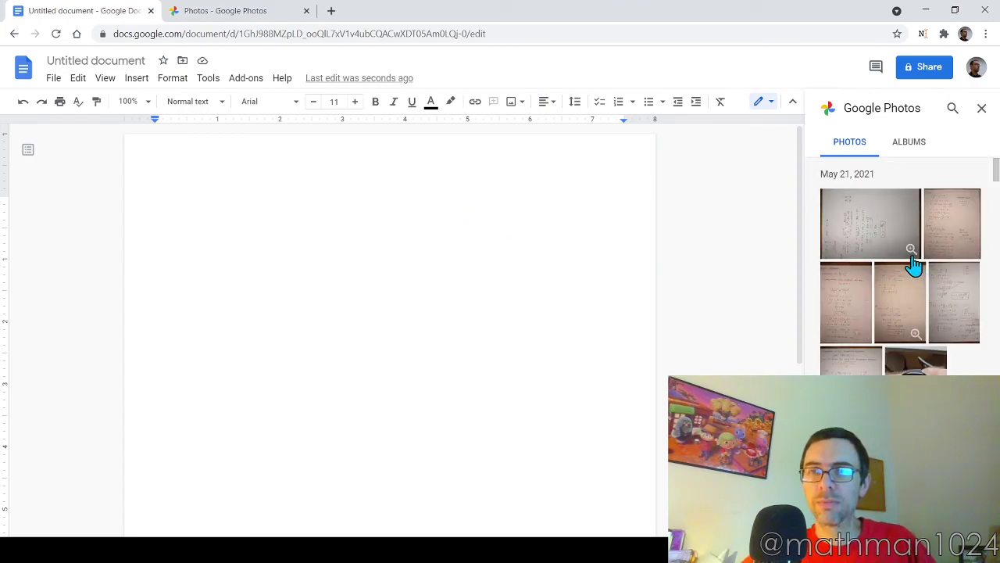
left_click_drag(874, 229, 308, 221)
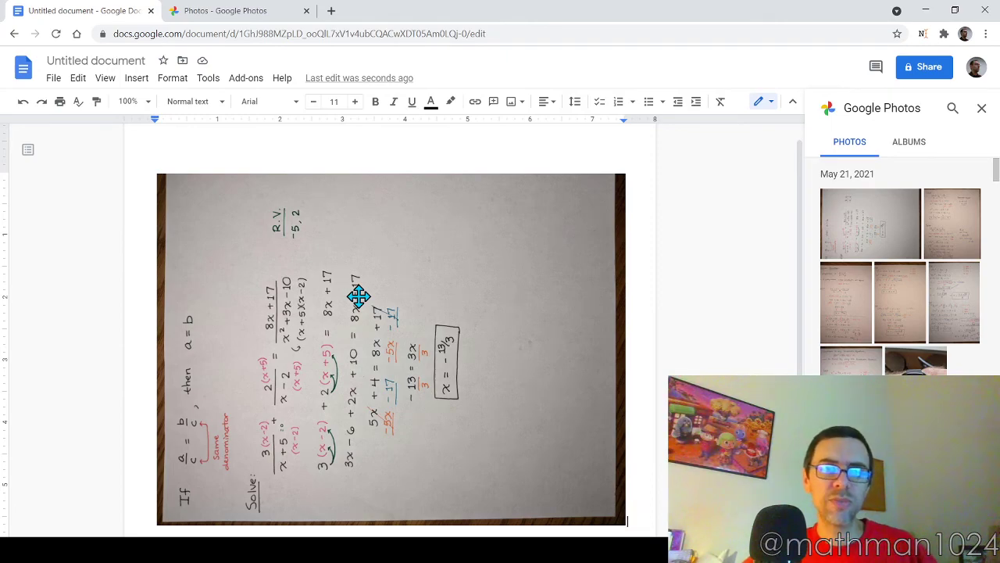
- Rotate the worksheet photo 90° in Image options so its writing reads upright
right_click(417, 301)
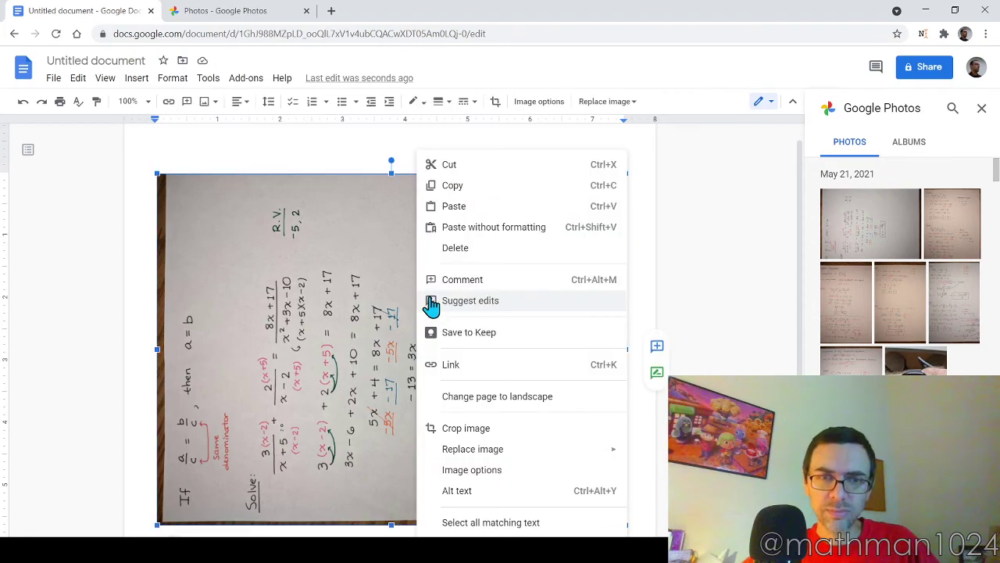
left_click(497, 475)
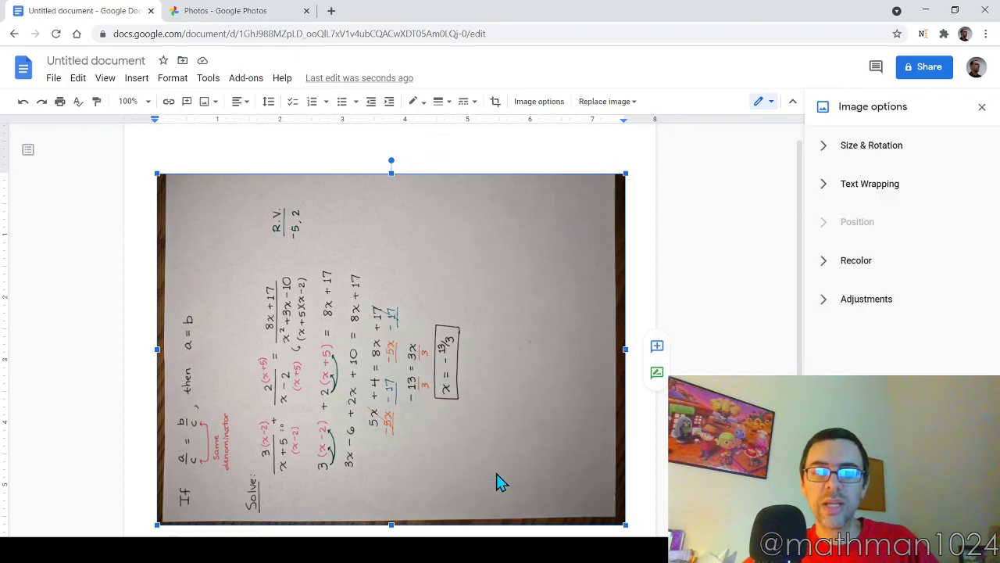
left_click(862, 154)
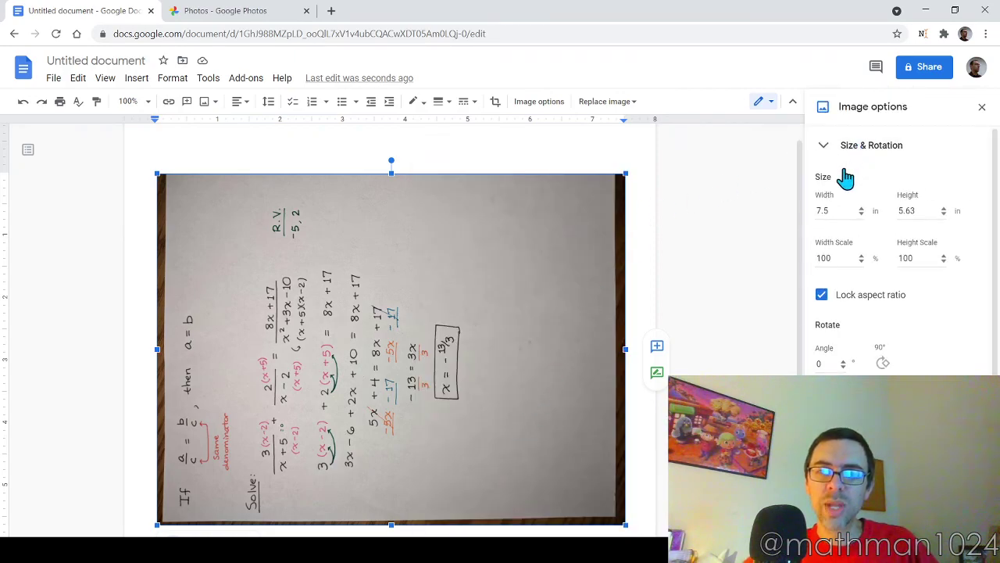
left_click(884, 364)
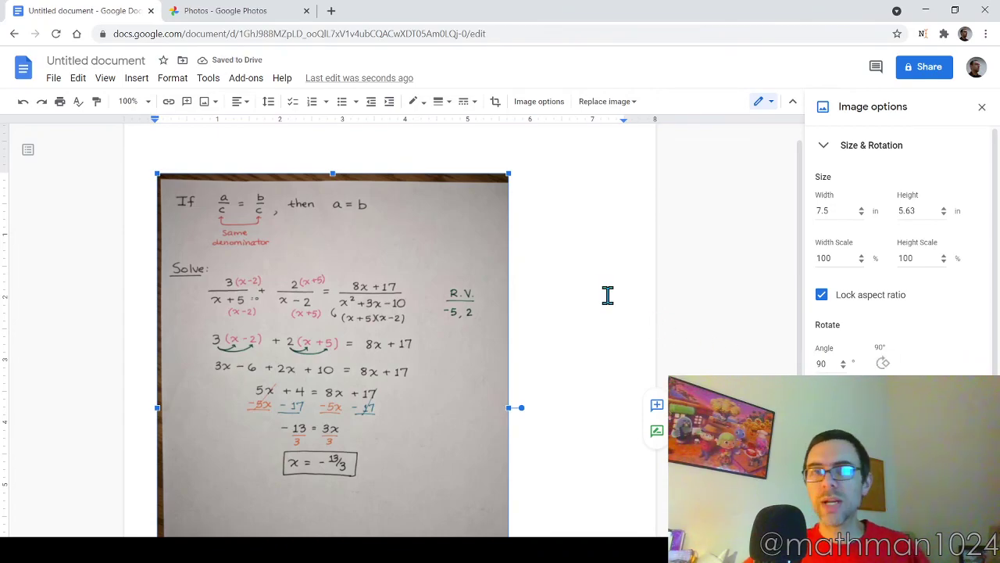
scroll(581, 258, "down", 3)
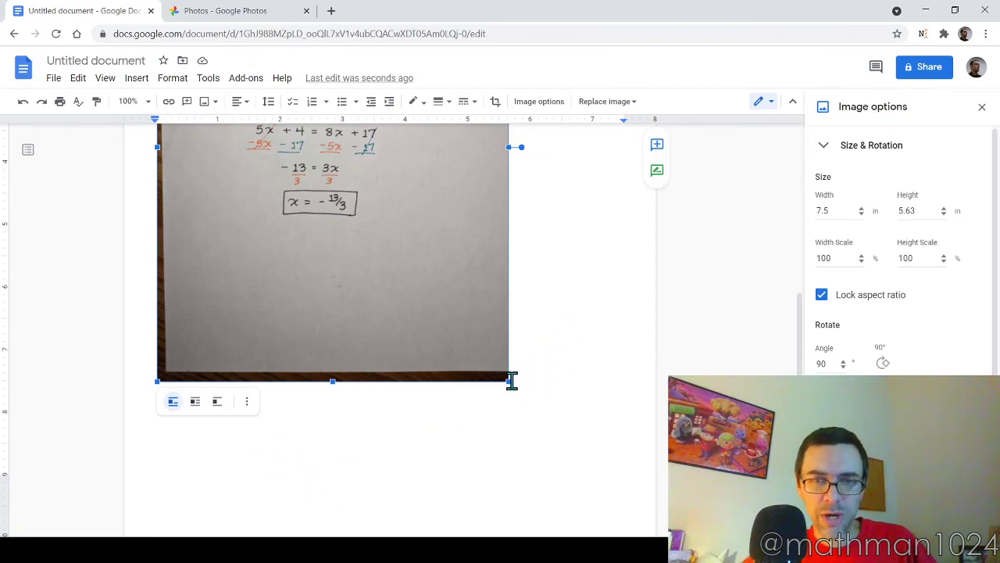
- Enlarge the upright photo to full page width, 9.91 by 7.43 inches
left_click_drag(507, 381, 618, 529)
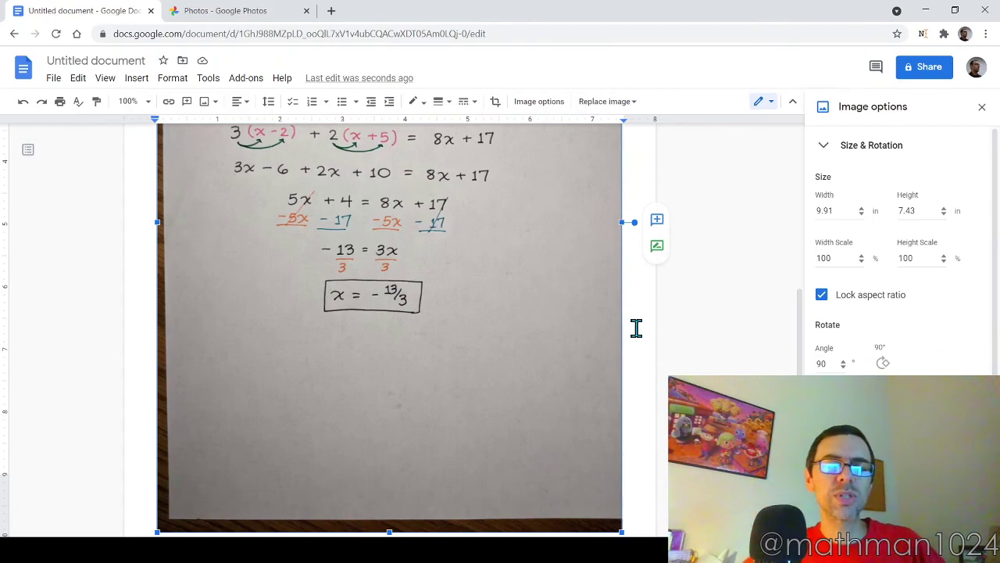
scroll(621, 357, "up", 4)
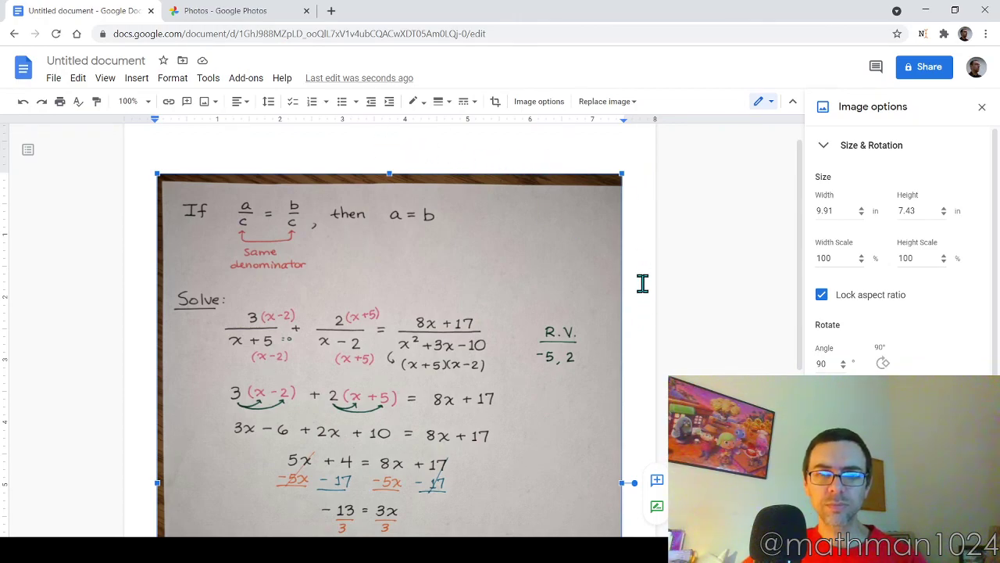
scroll(642, 283, "down", 2)
scroll(642, 283, "down", 3)
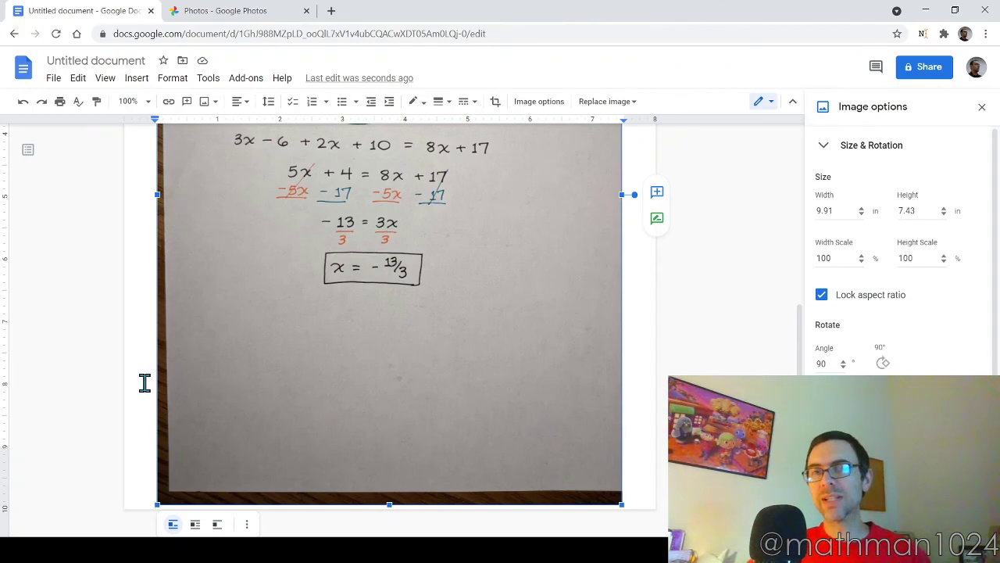
scroll(144, 383, "up", 5)
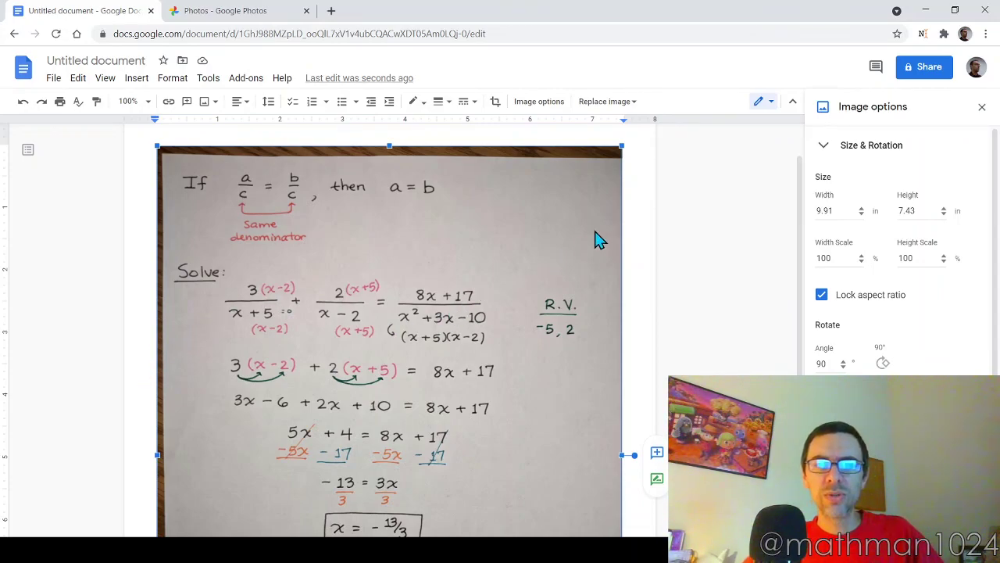
scroll(661, 223, "down", 5)
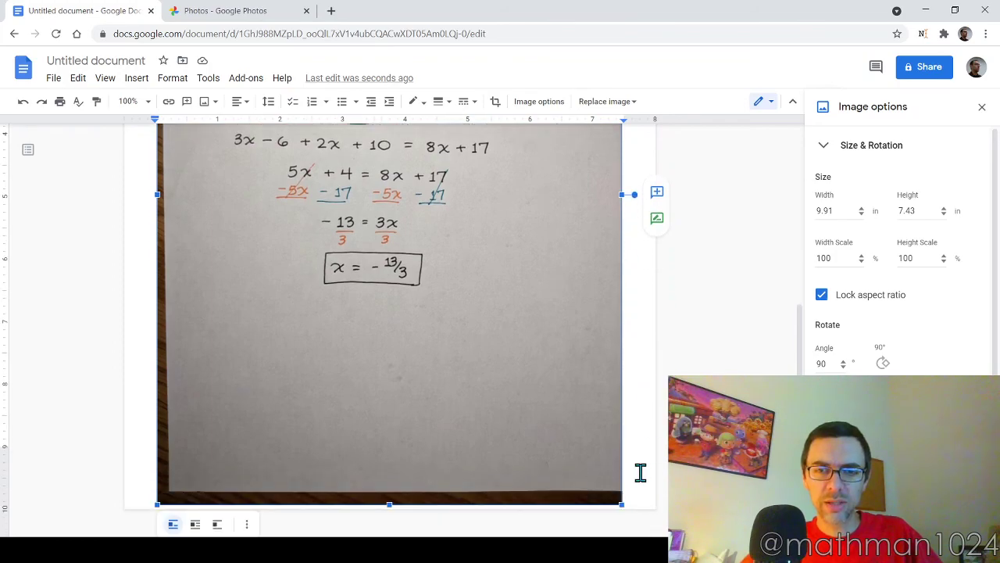
- Start an empty line on a new page after the enlarged photo
left_click(644, 469)
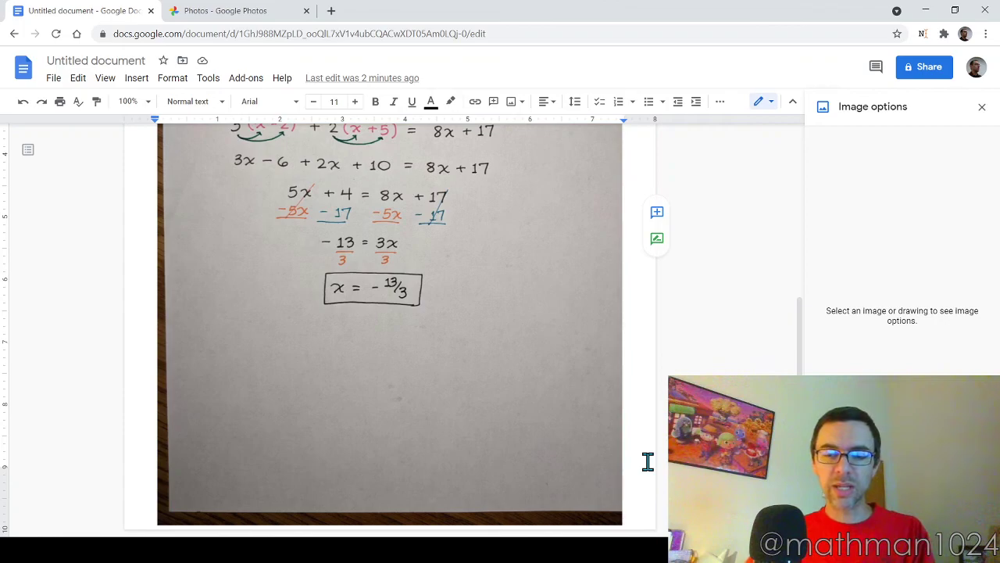
key("Return")
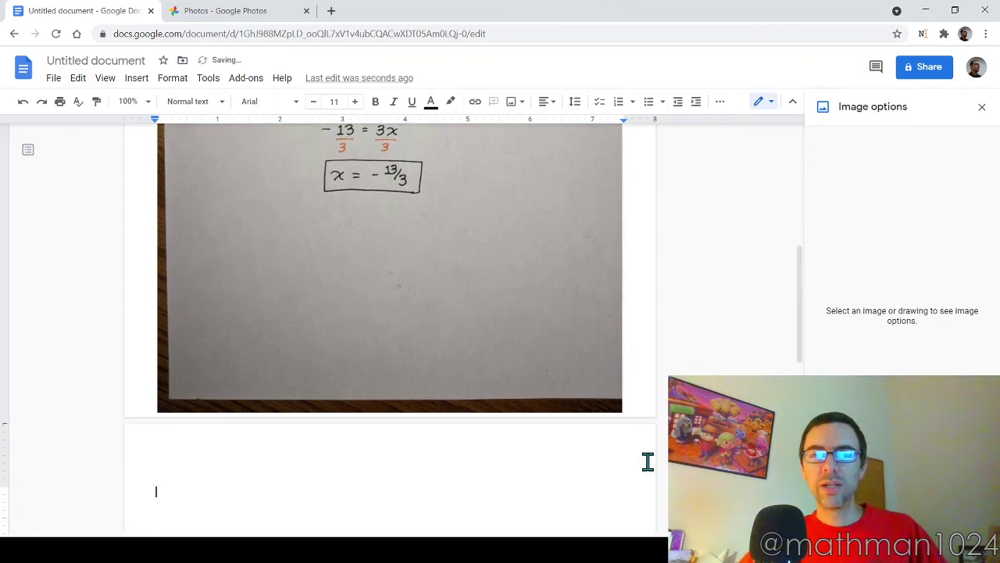
- Insert the second worksheet photo from Google Photos onto the new page
left_click(134, 84)
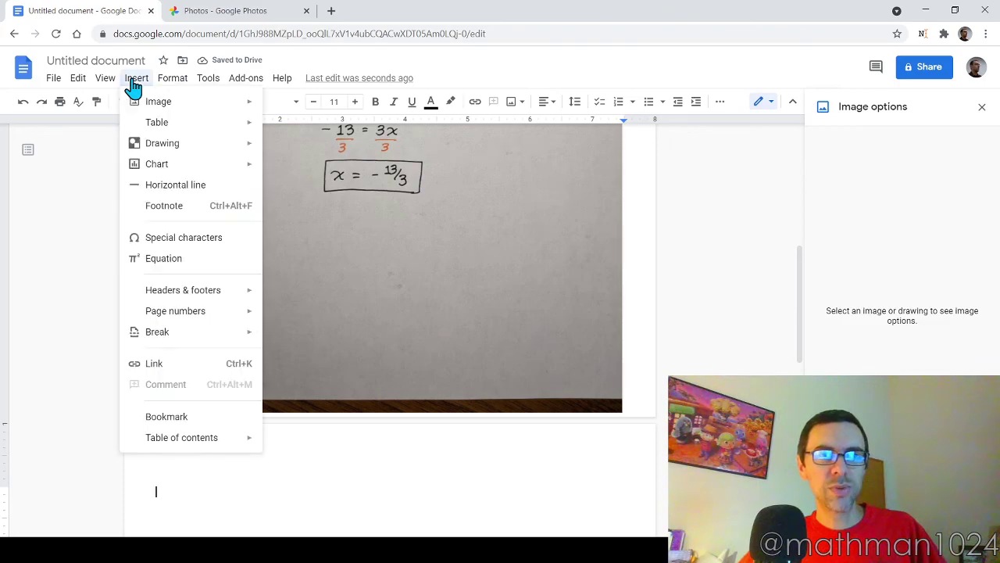
mouse_move(207, 105)
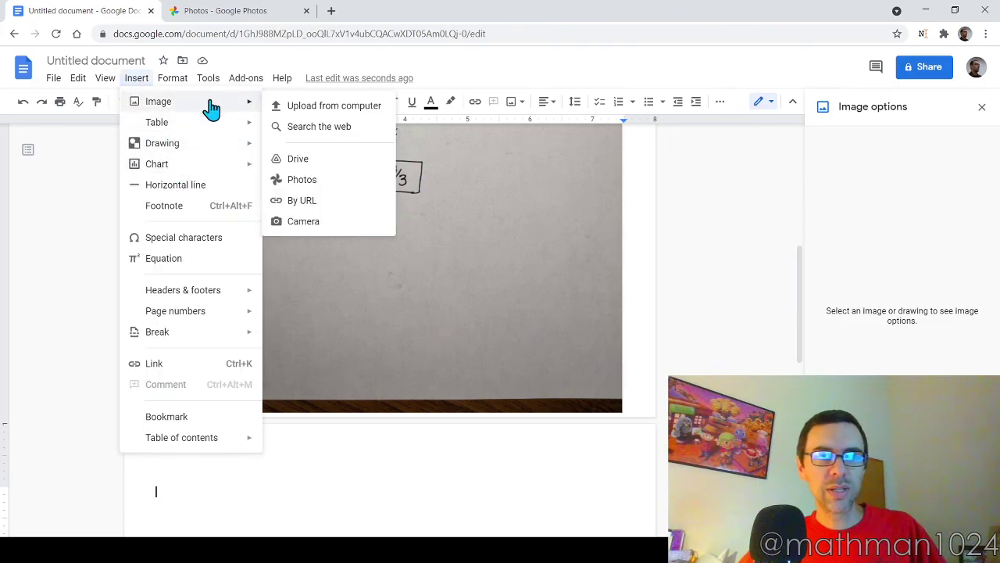
left_click(305, 181)
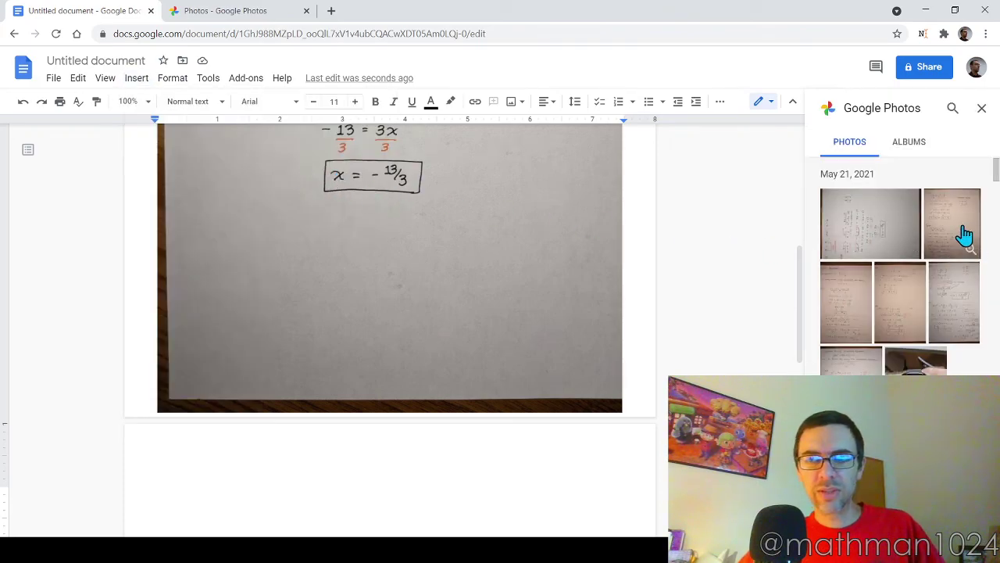
left_click_drag(961, 233, 263, 454)
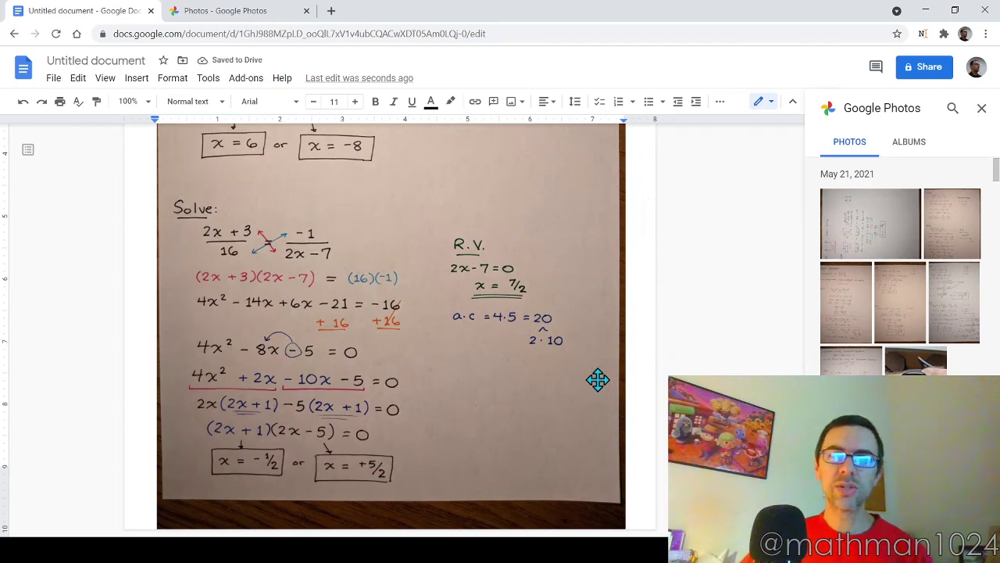
scroll(614, 433, "up", 2)
scroll(615, 432, "up", 4)
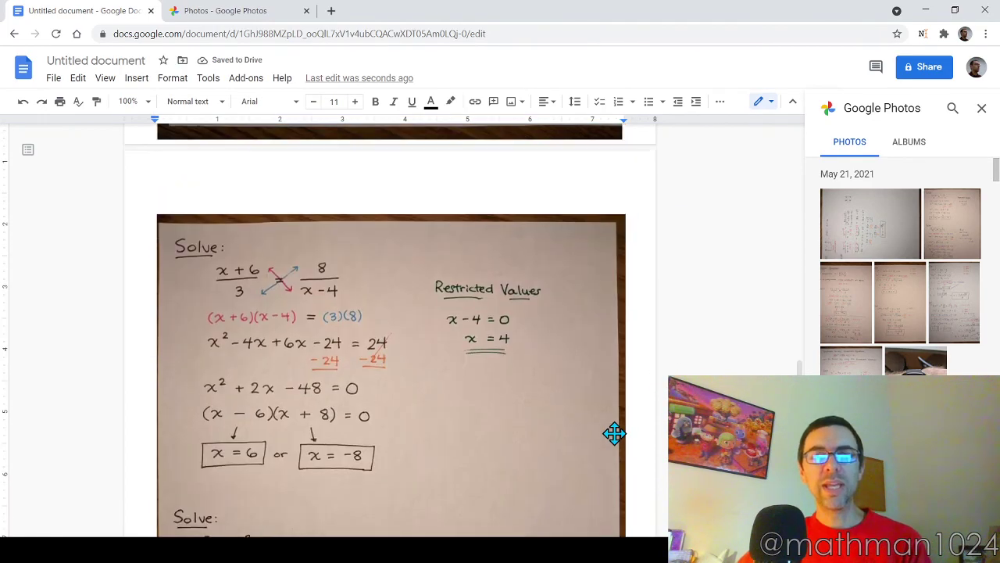
scroll(614, 432, "down", 4)
scroll(615, 432, "down", 2)
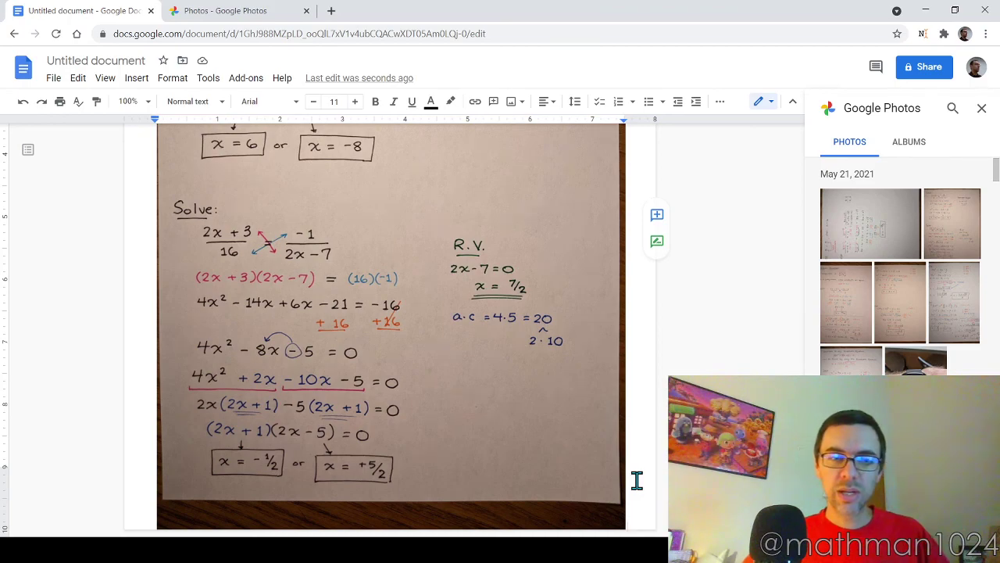
scroll(536, 379, "up", 5)
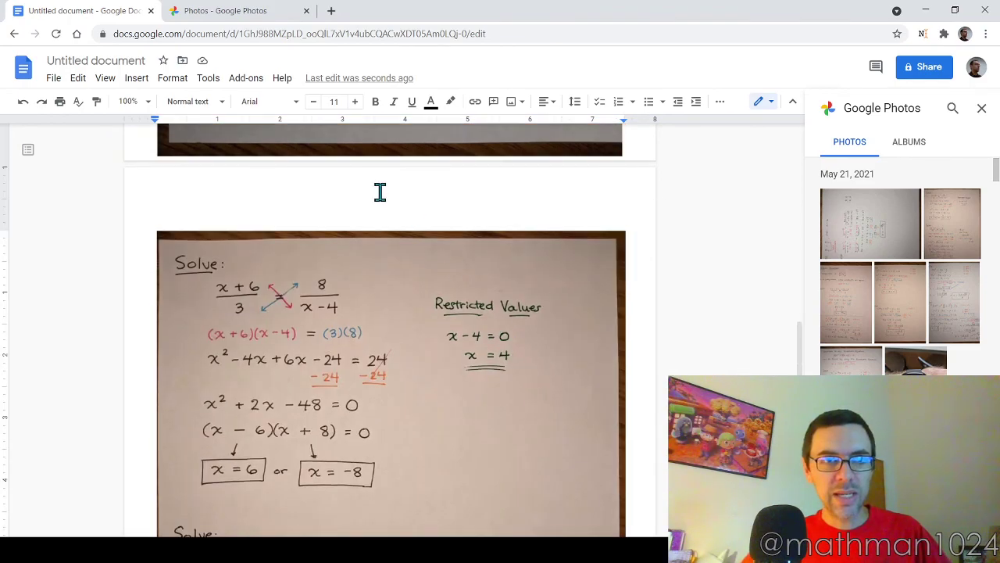
- Reduce the page's top margin to 0.50 inch
left_click(105, 197)
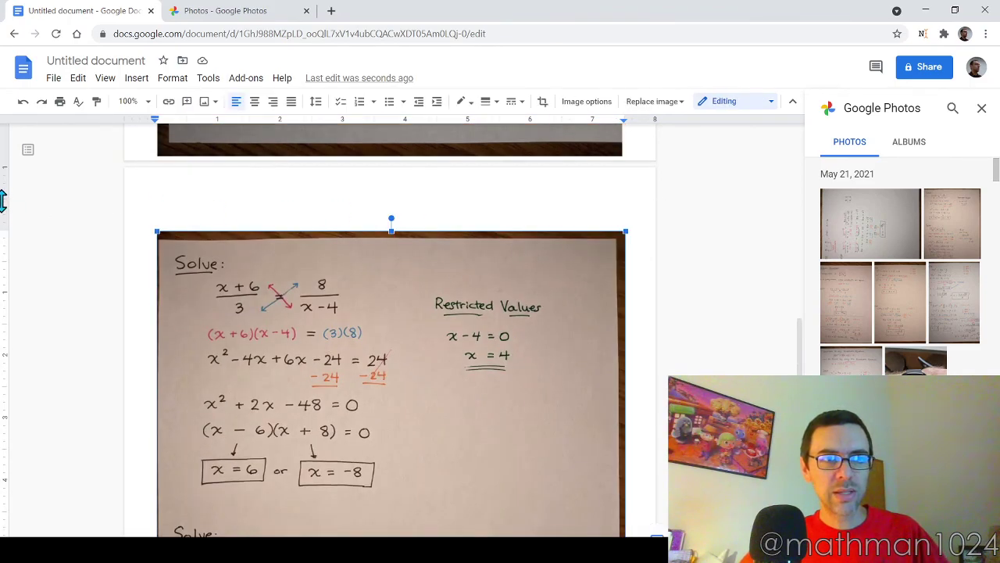
left_click_drag(3, 201, 5, 174)
scroll(641, 312, "down", 4)
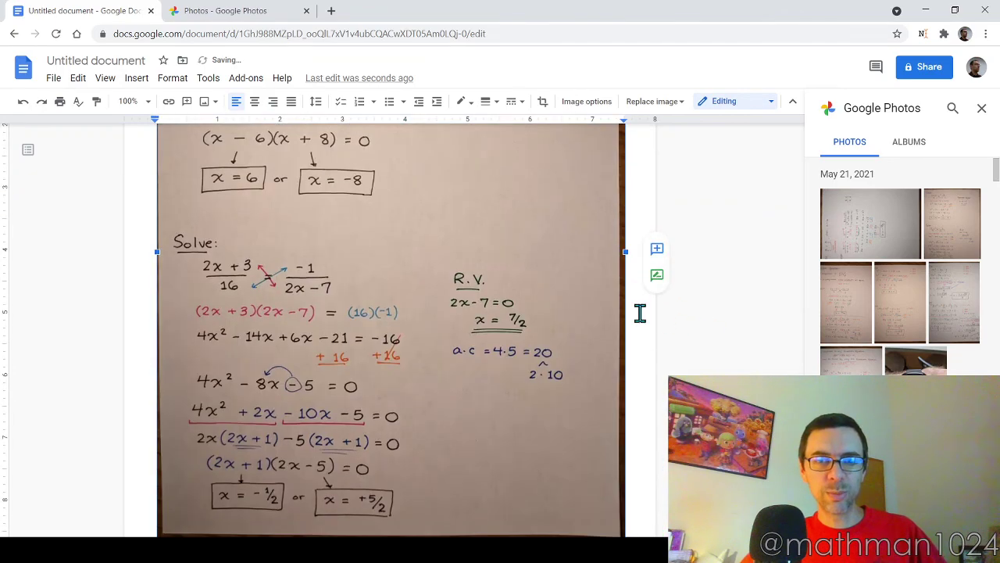
- Add a new line and insert the third worksheet photo below
left_click(641, 484)
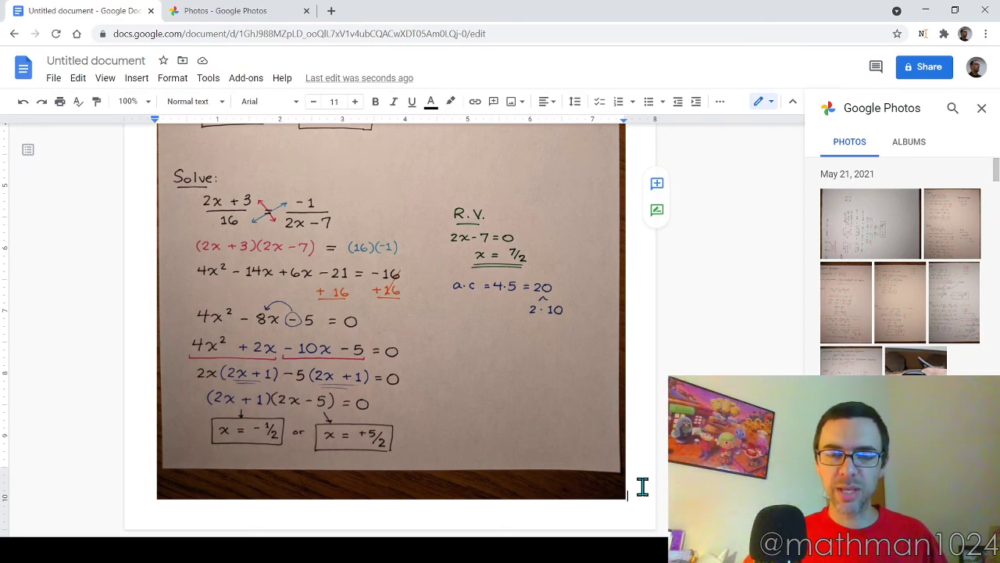
key("Return")
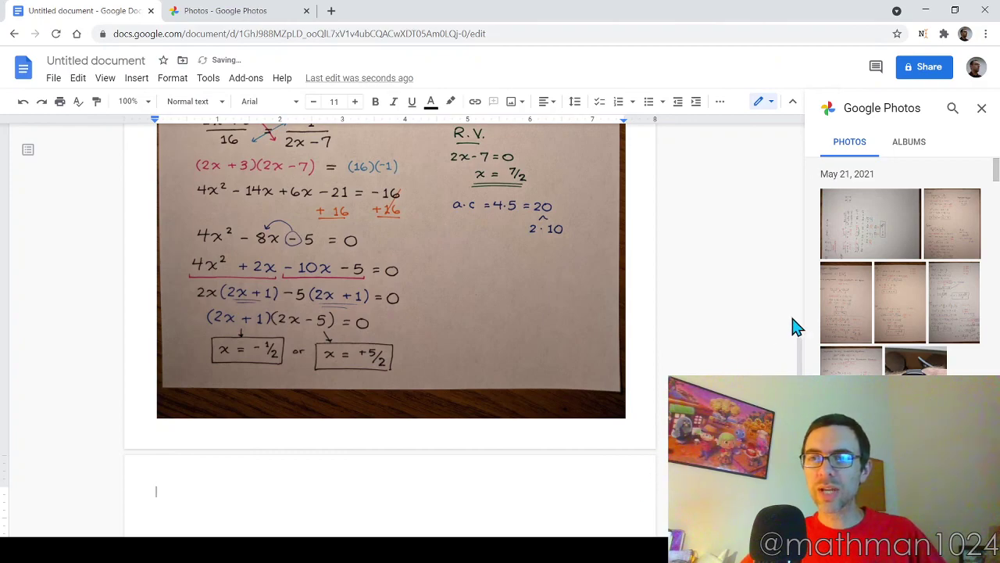
left_click_drag(852, 302, 353, 459)
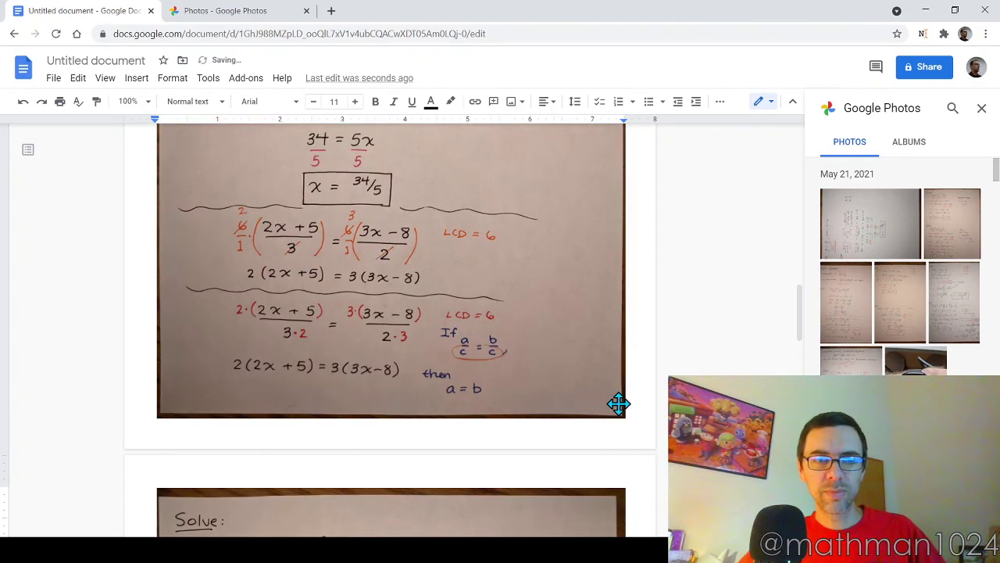
scroll(618, 404, "down", 12)
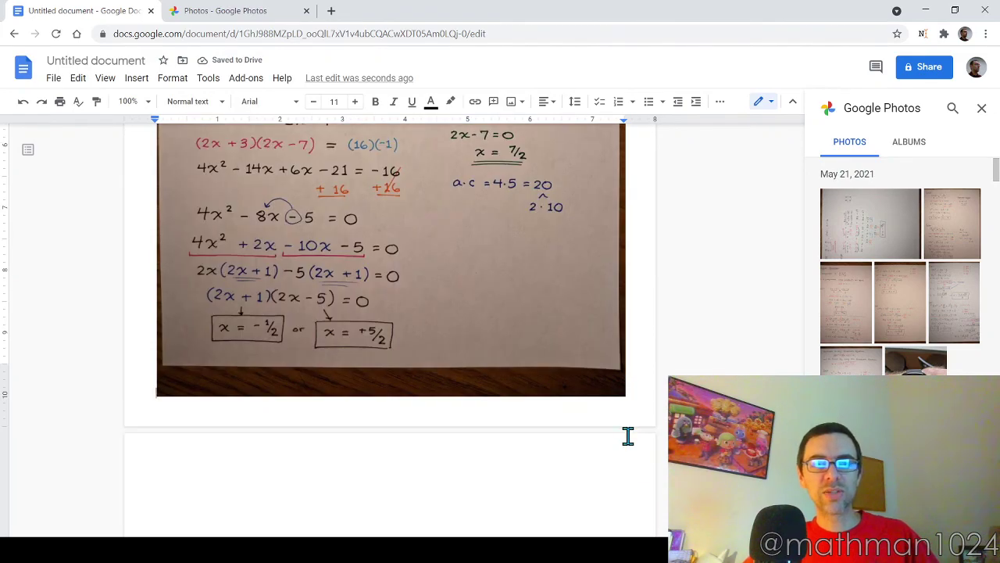
scroll(634, 417, "down", 5)
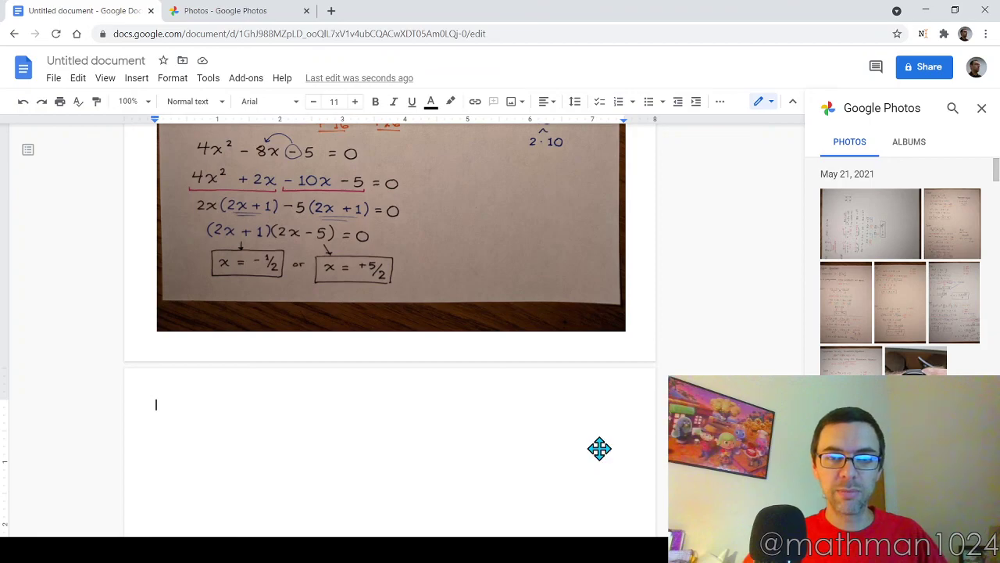
- Delete the extra empty page at the end of the document
key("BackSpace")
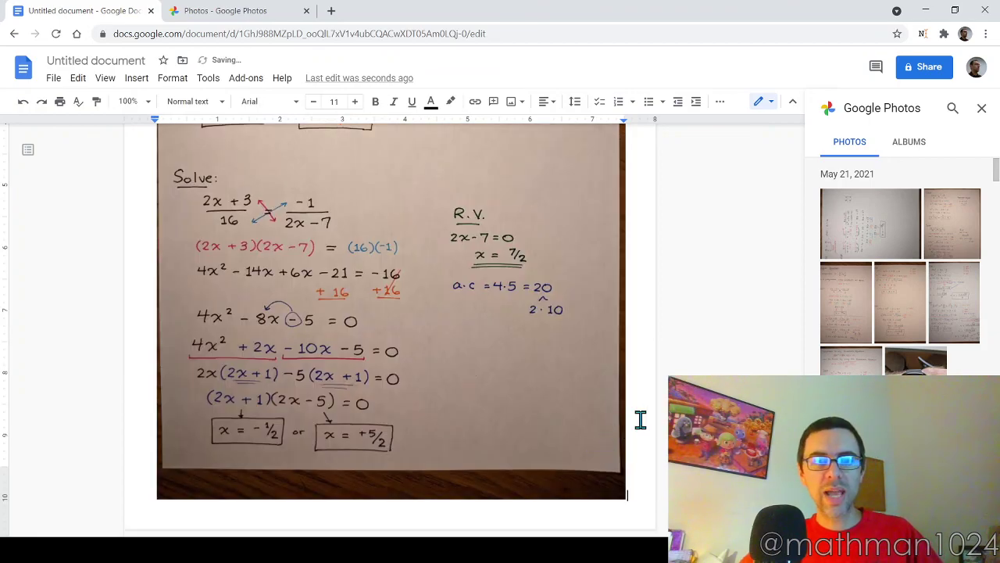
scroll(640, 419, "up", 7)
scroll(640, 419, "up", 20)
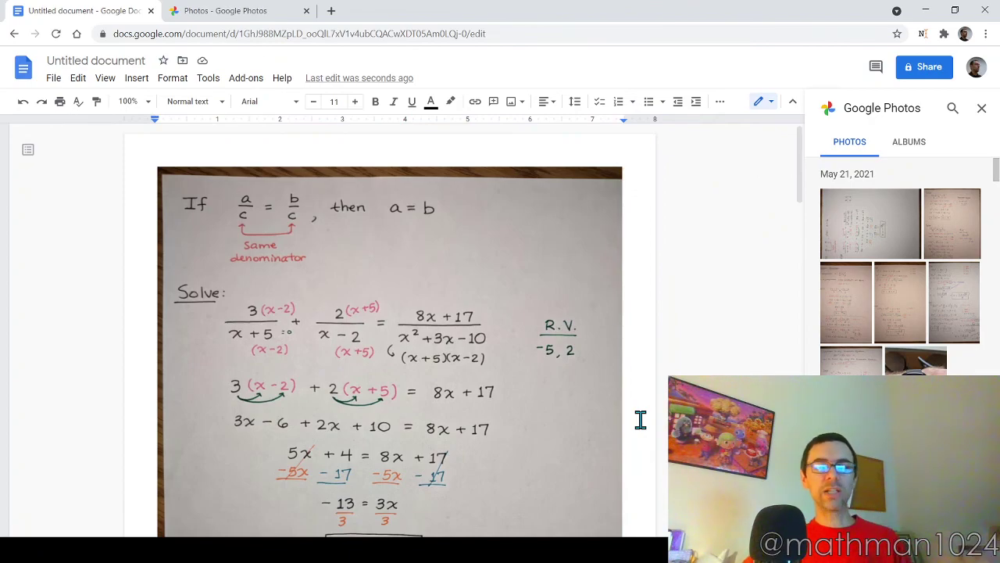
- Rename the document to the author's name followed by _Test_1
left_click(121, 61)
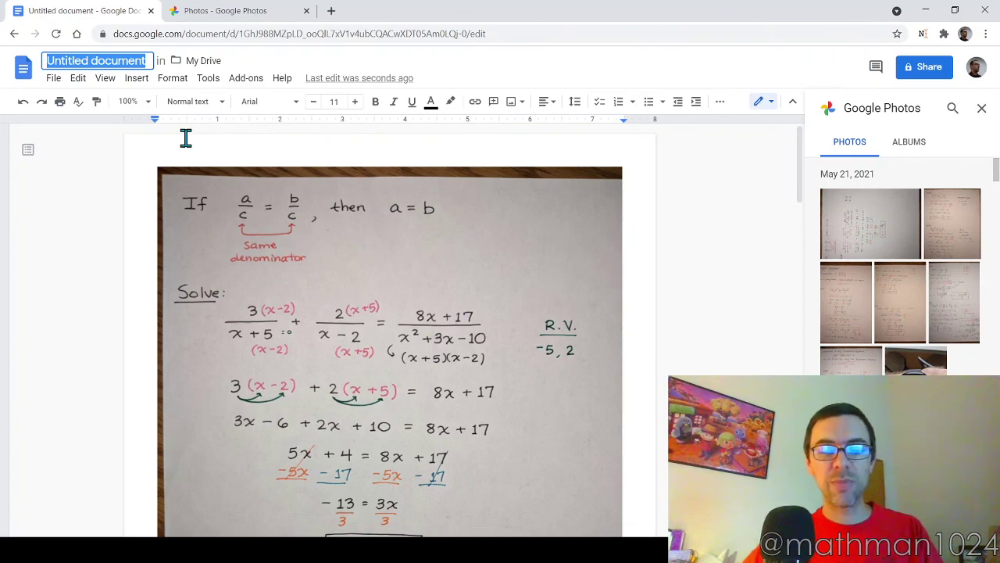
type("Ryan")
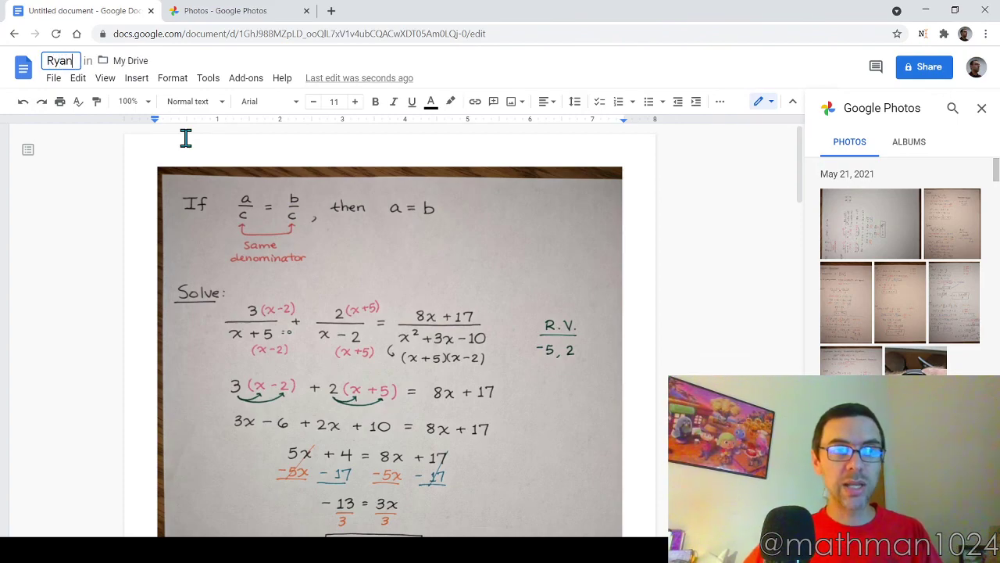
type("_Craig")
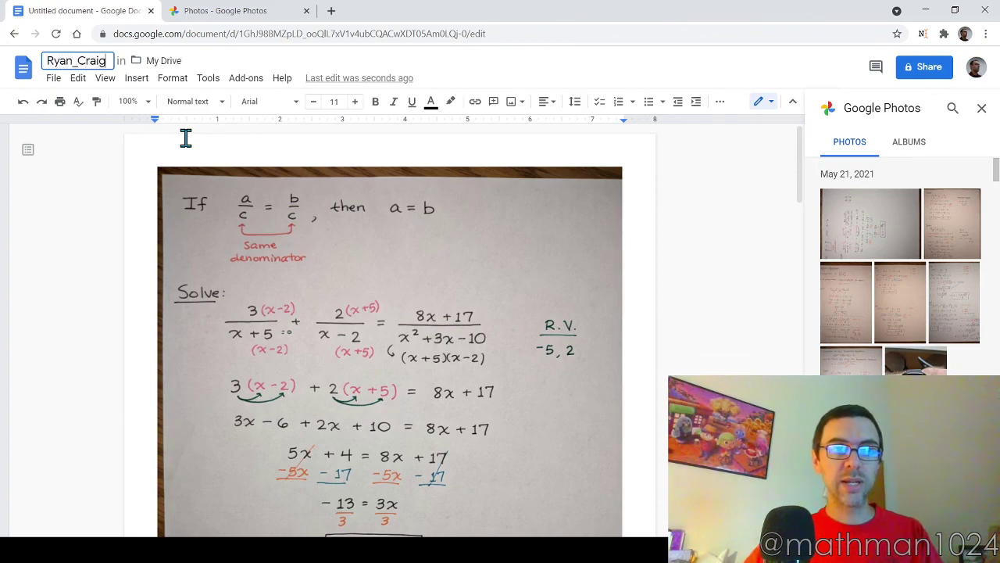
type("_Test_1")
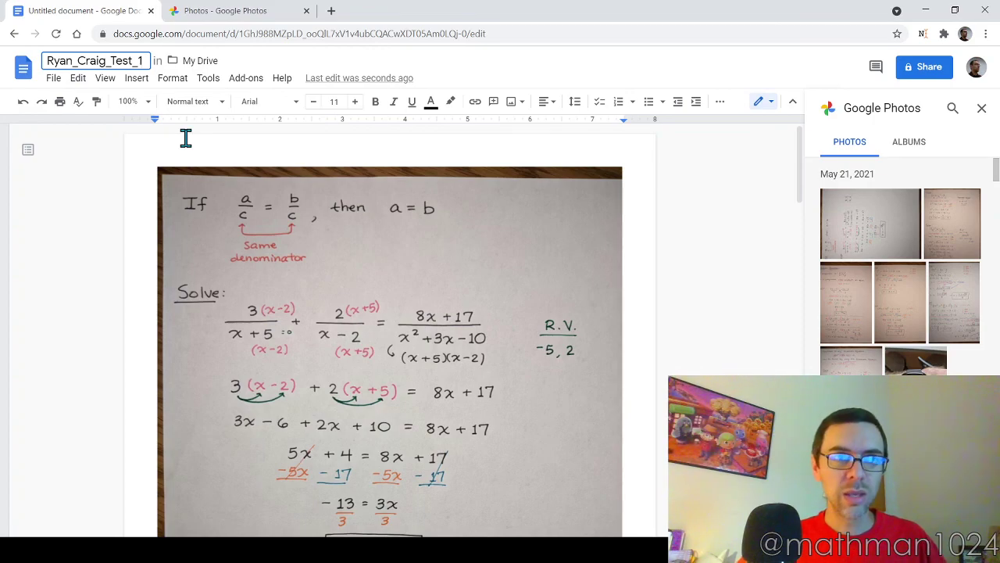
key("Return")
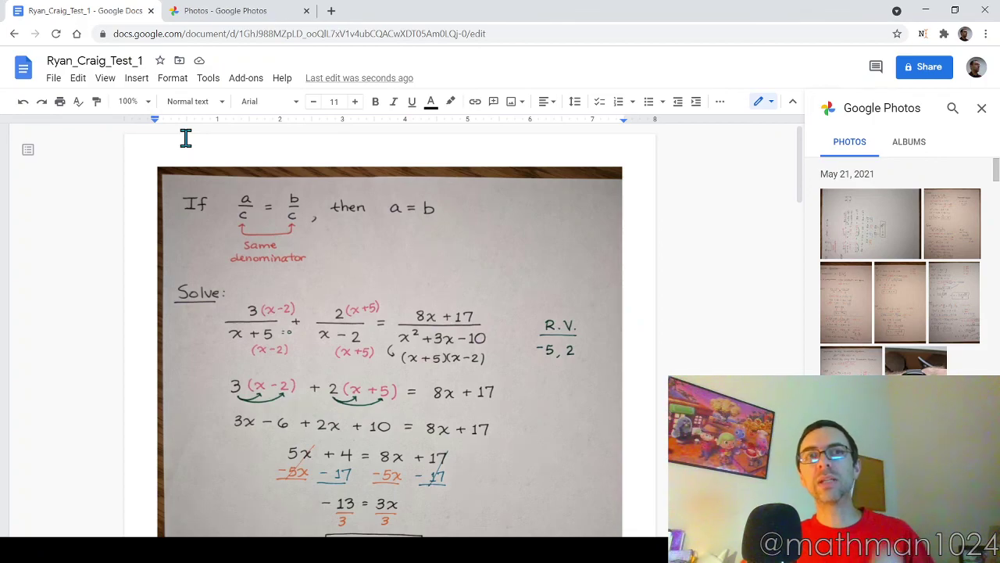
- Download the document as a PDF Document (.pdf)
left_click(53, 81)
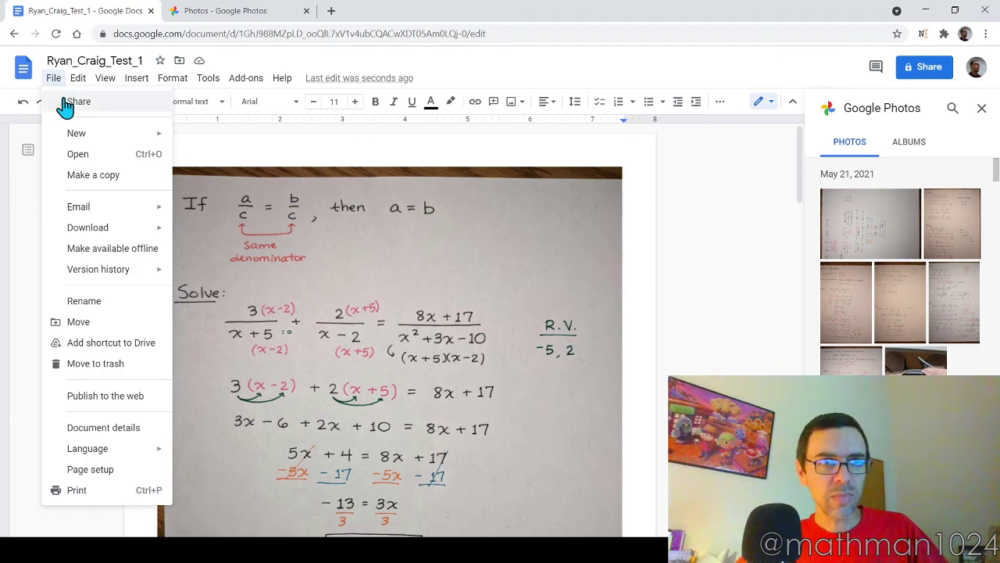
mouse_move(89, 229)
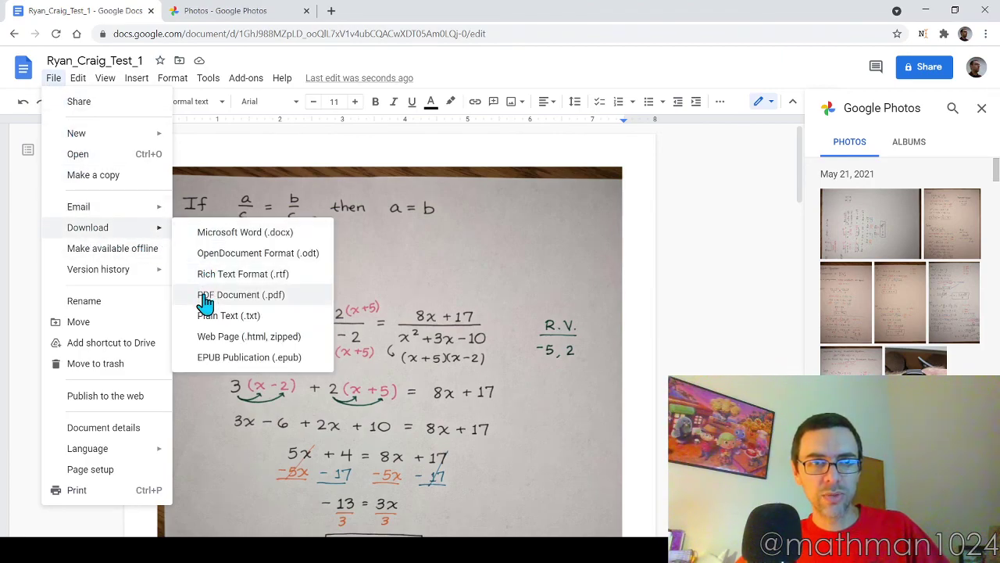
left_click(312, 304)
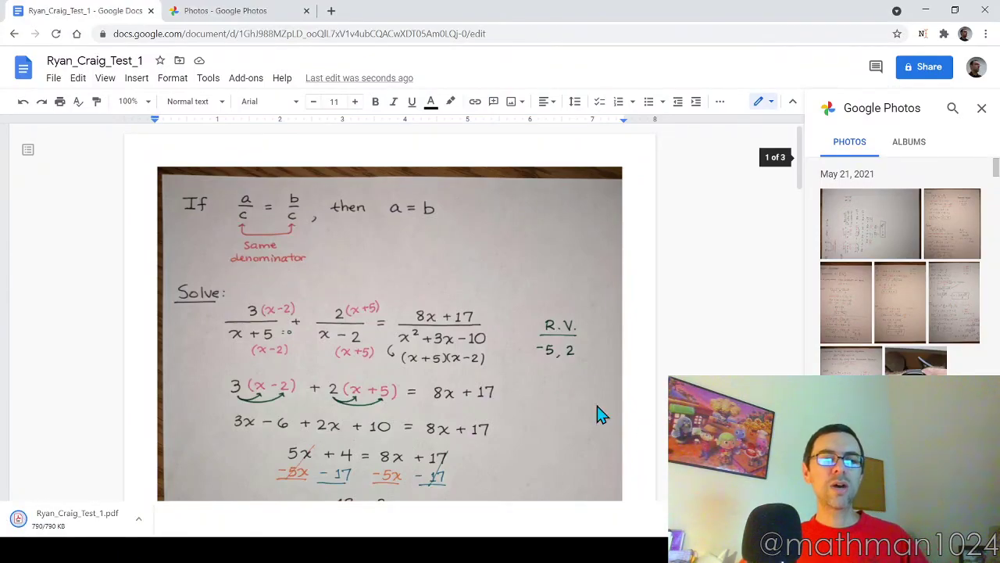
- Open the downloaded PDF in Chrome and scroll through all three worksheet pages
left_click(47, 525)
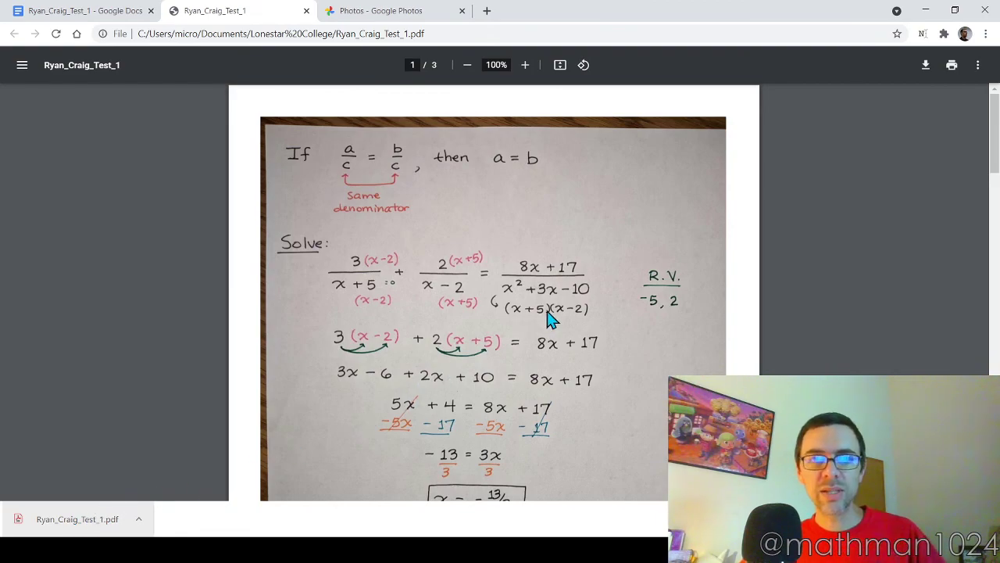
scroll(658, 286, "down", 5)
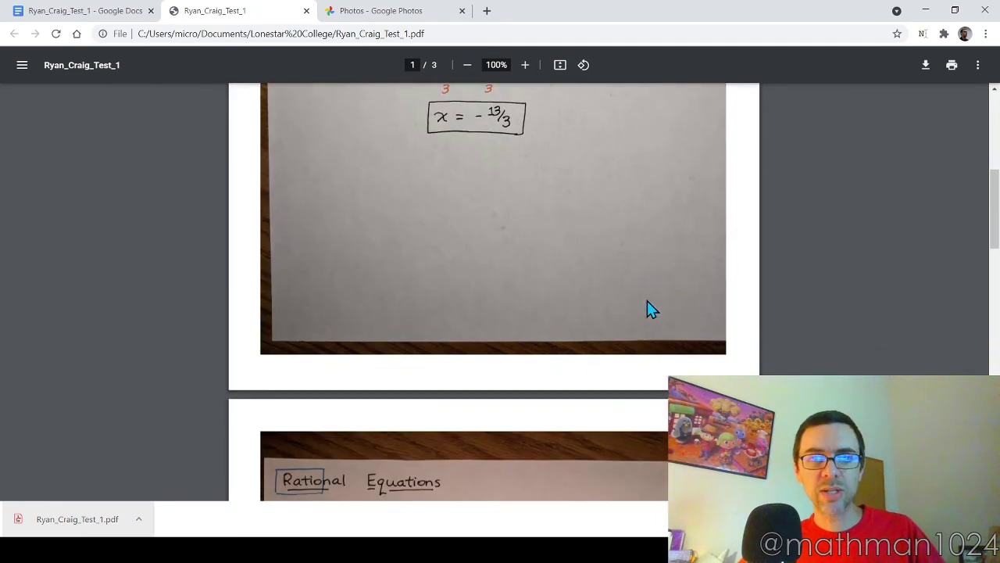
scroll(649, 305, "down", 5)
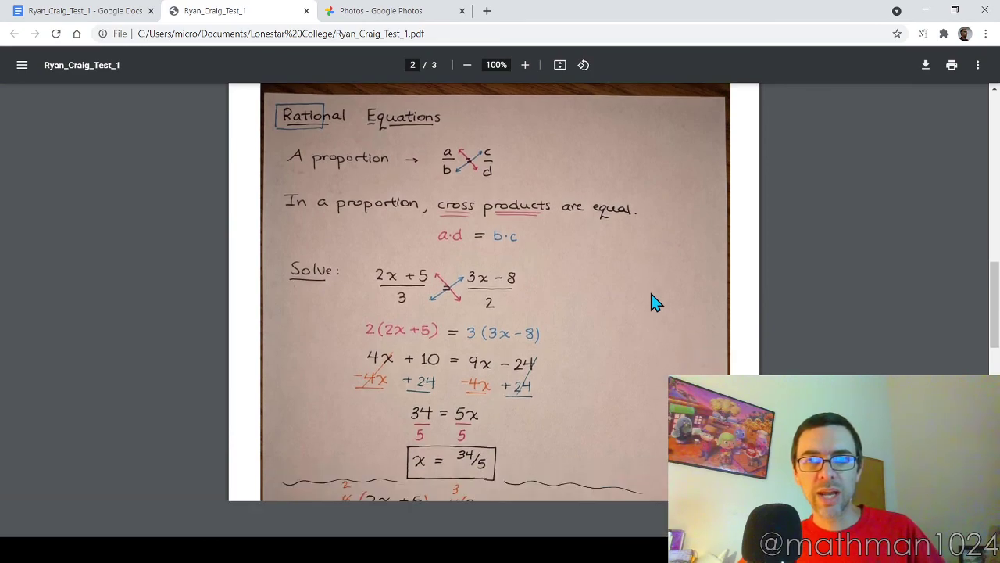
scroll(655, 302, "down", 2)
scroll(655, 302, "down", 4)
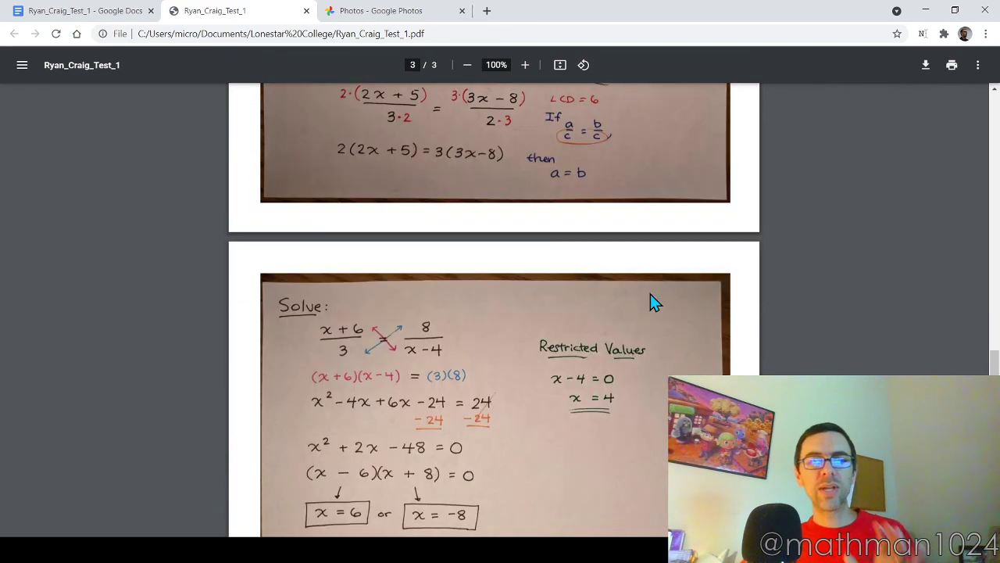
scroll(655, 302, "down", 2)
scroll(655, 303, "down", 1)
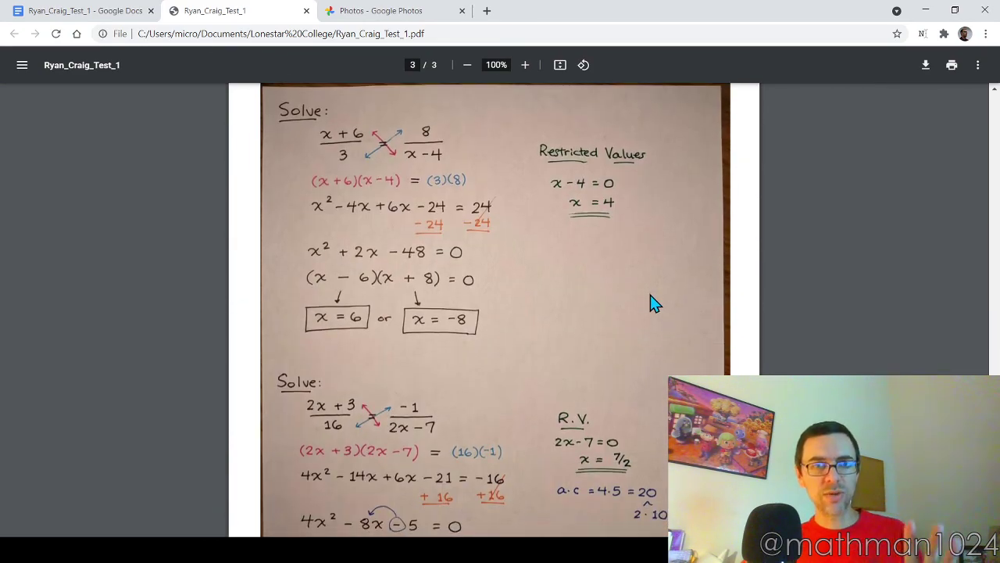
scroll(655, 303, "down", 2)
scroll(655, 303, "down", 1)
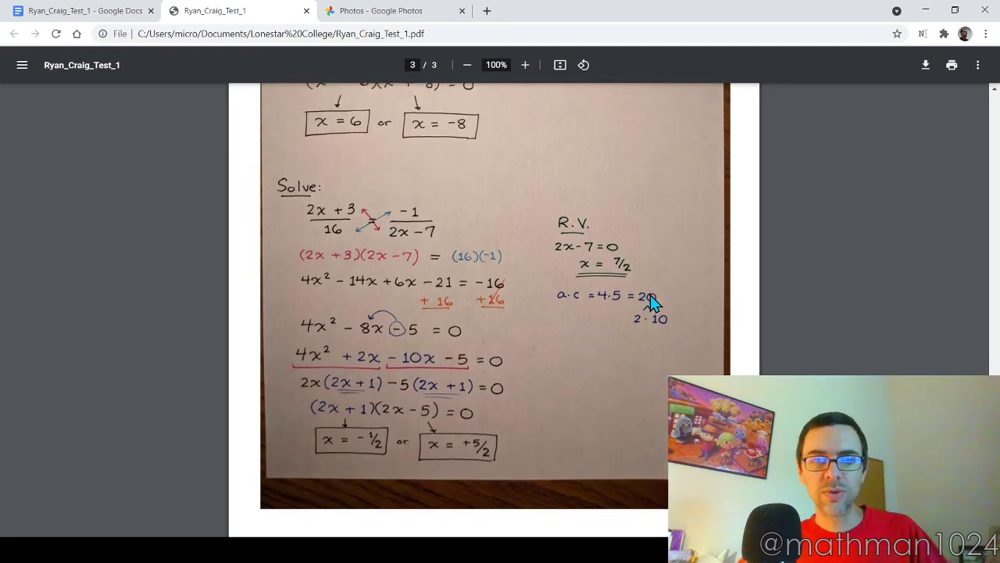